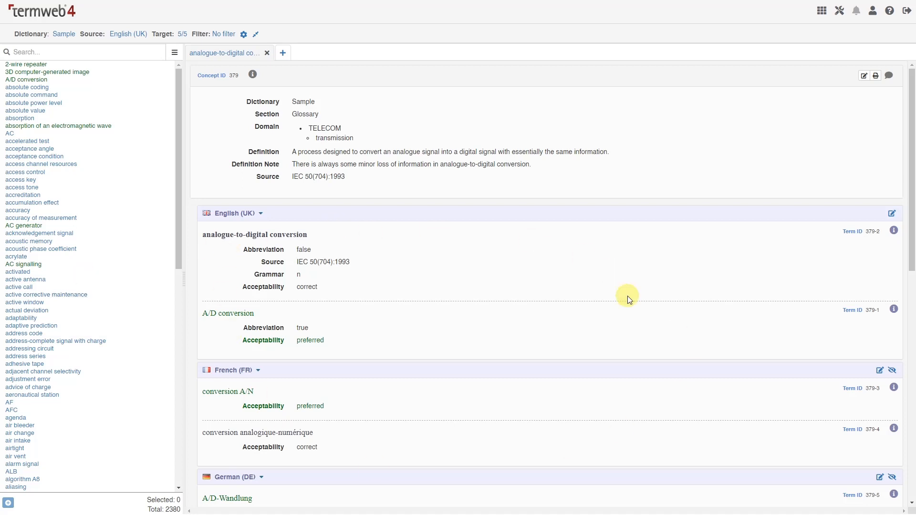
Step: View the Acceptability options of analogue-to-digital conversion in the English (UK) term editor and leave without saving
scroll(510, 253, "down", 5)
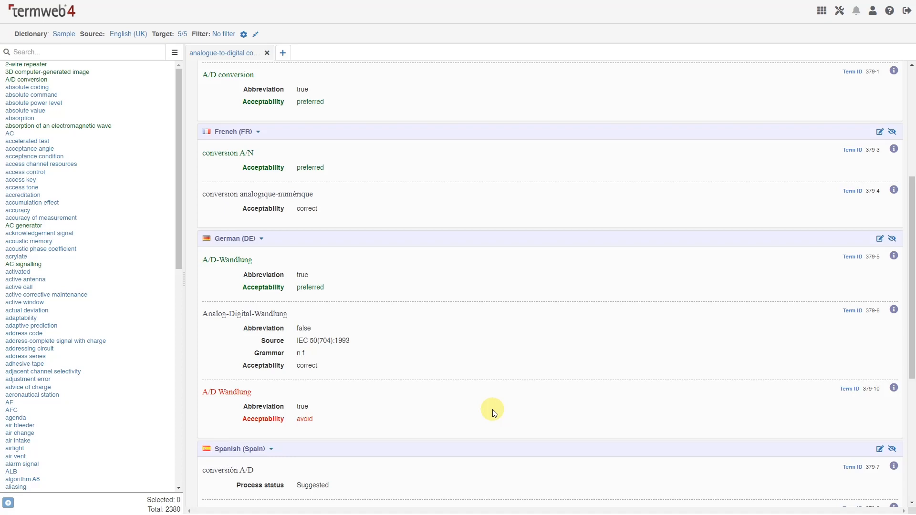
scroll(493, 409, "up", 4)
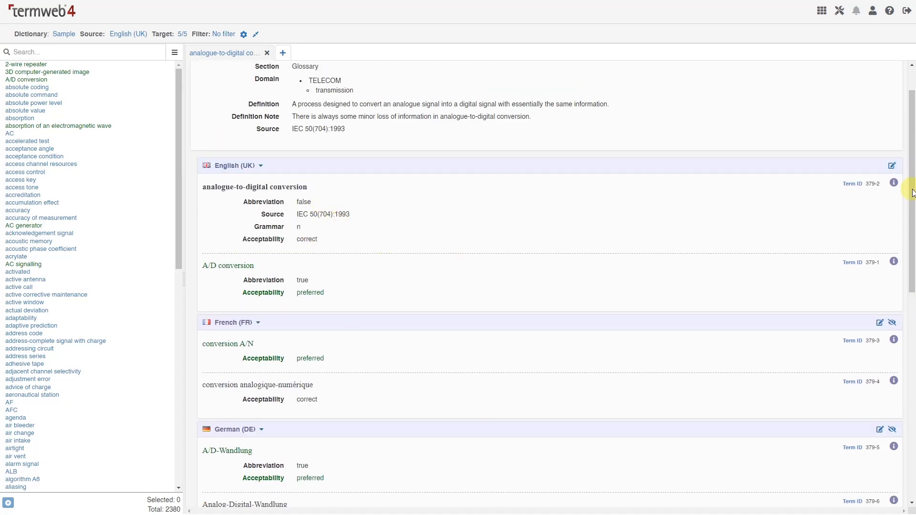
left_click(892, 165)
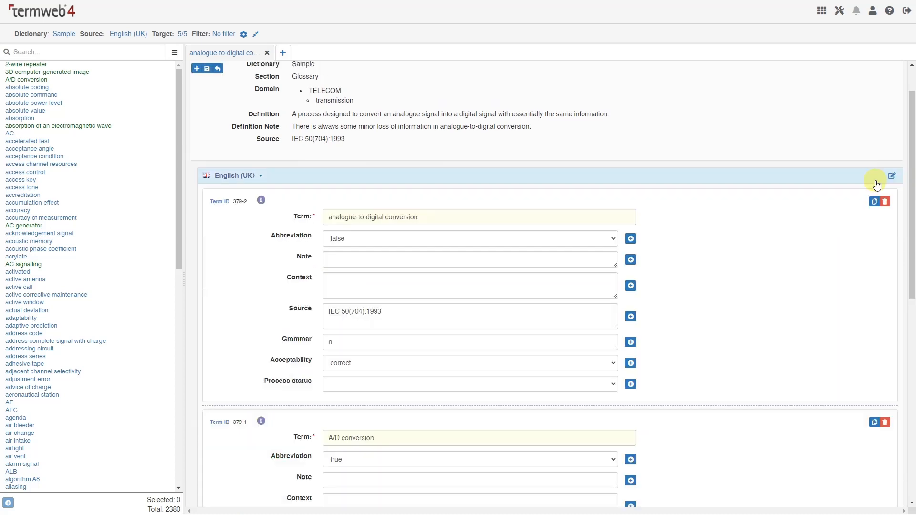
left_click(384, 365)
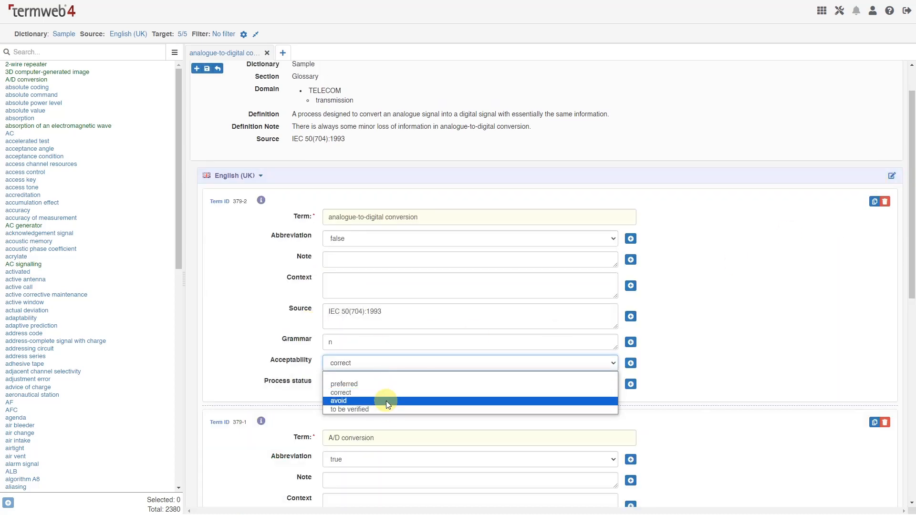
left_click(271, 279)
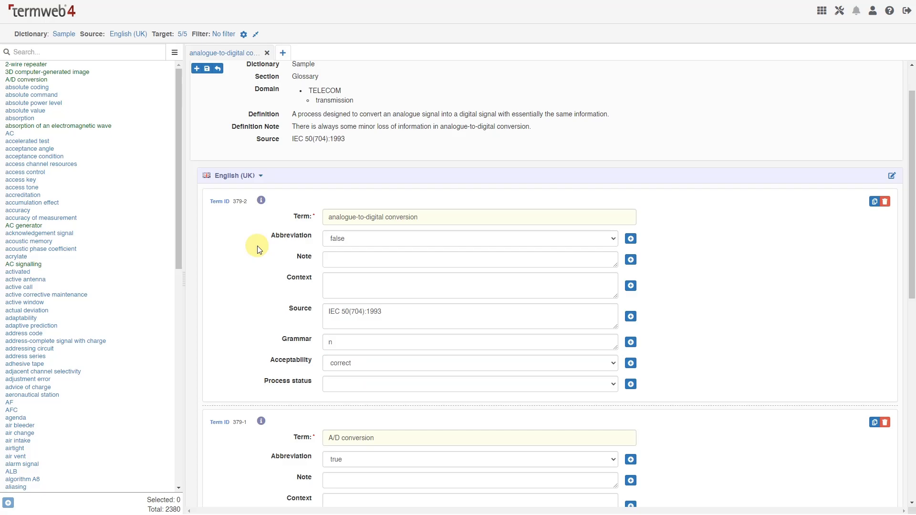
left_click(217, 69)
left_click(547, 77)
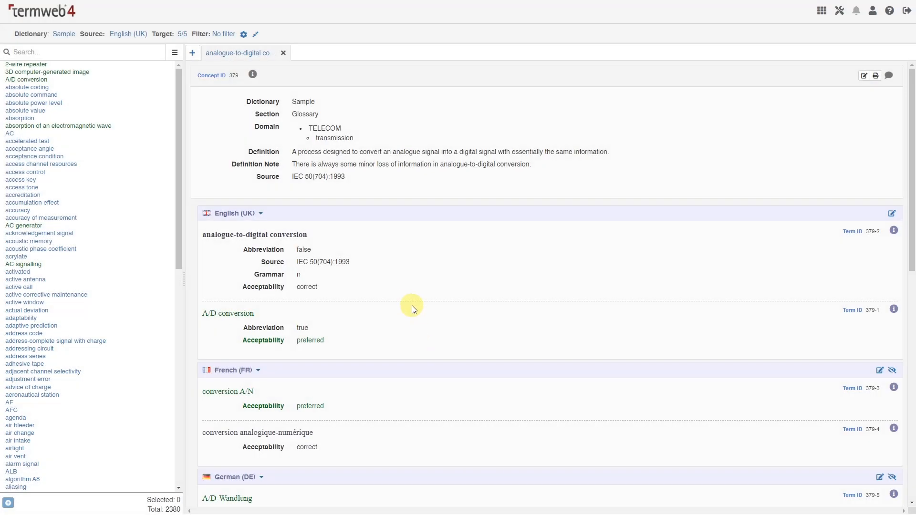
Step: Examine the order and Acceptability values of the terms in each language section of the analogue-to-digital conversion concept
scroll(409, 302, "down", 3)
scroll(343, 322, "down", 2)
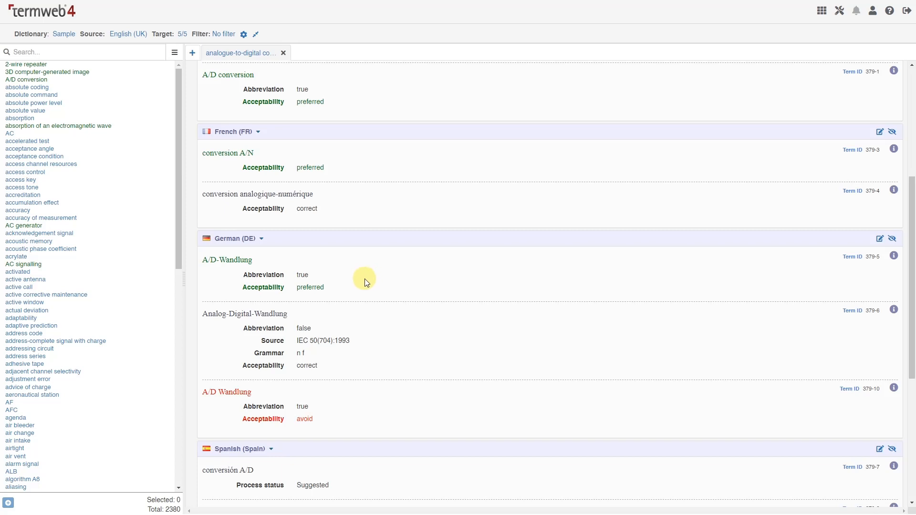
scroll(367, 282, "down", 1)
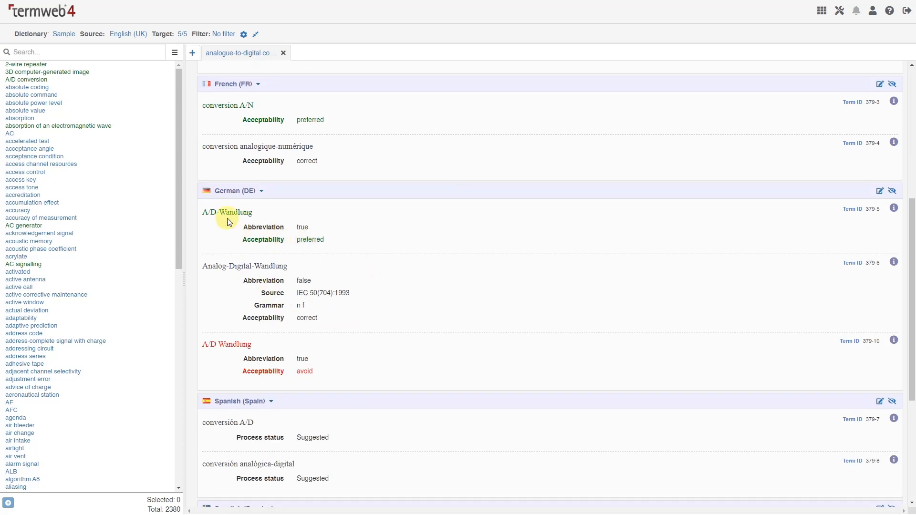
scroll(315, 274, "down", 2)
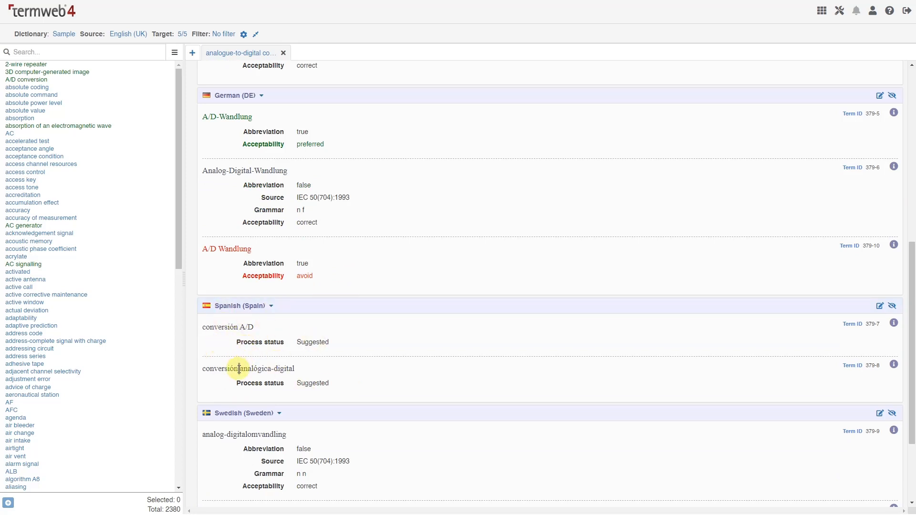
scroll(382, 434, "down", 3)
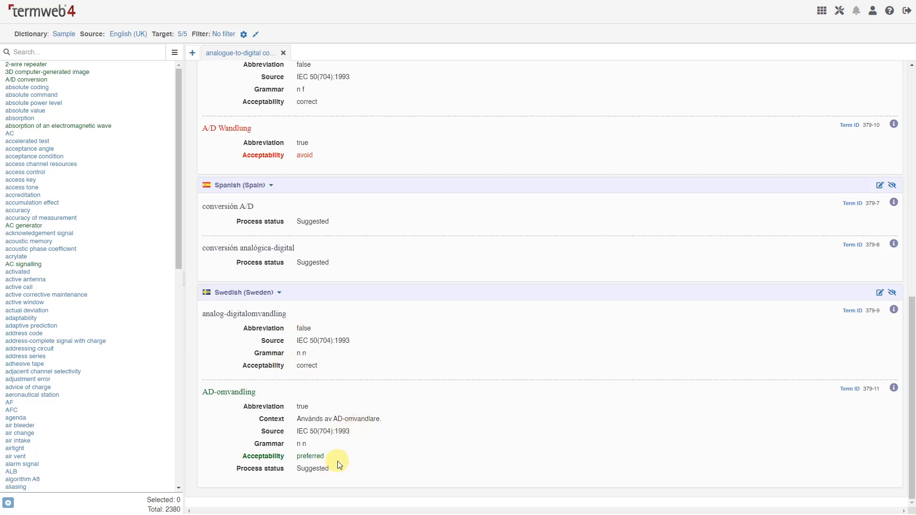
left_click_drag(338, 456, 213, 451)
left_click(224, 453)
left_click_drag(333, 361, 225, 364)
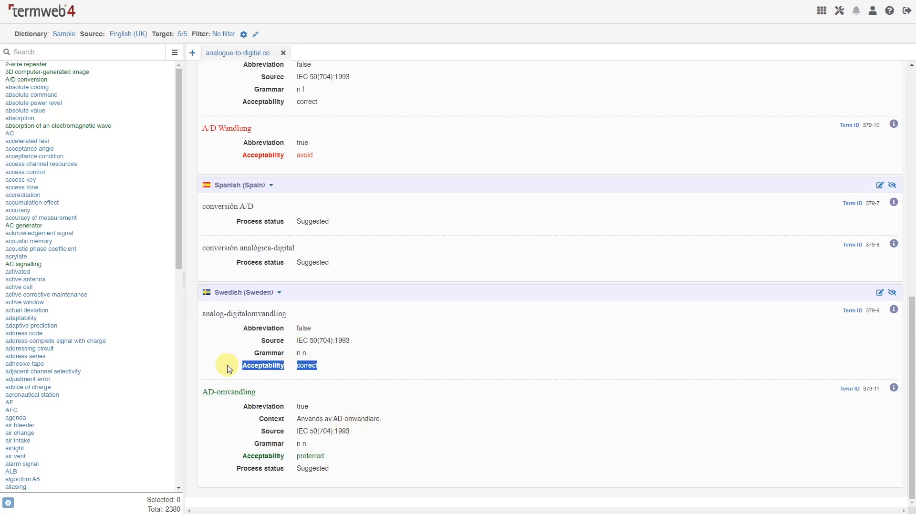
left_click(368, 369)
scroll(362, 396, "up", 6)
scroll(381, 326, "up", 3)
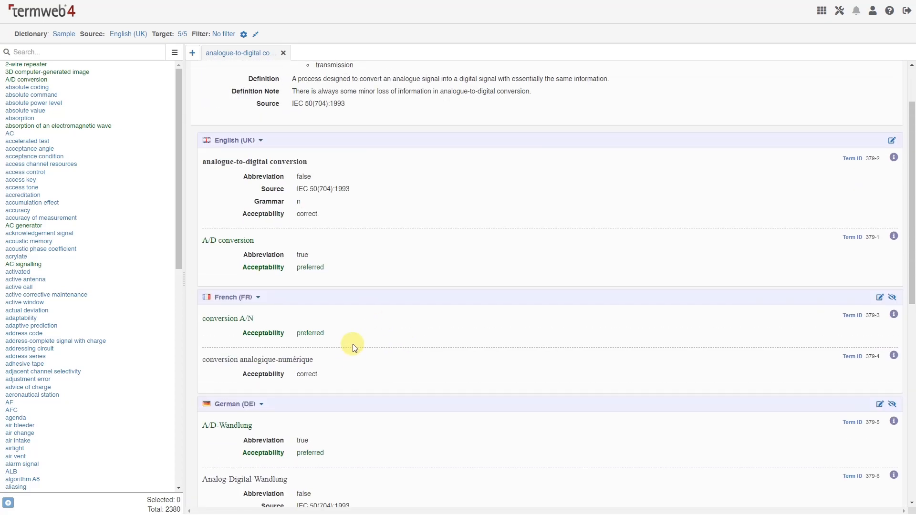
scroll(353, 344, "up", 1)
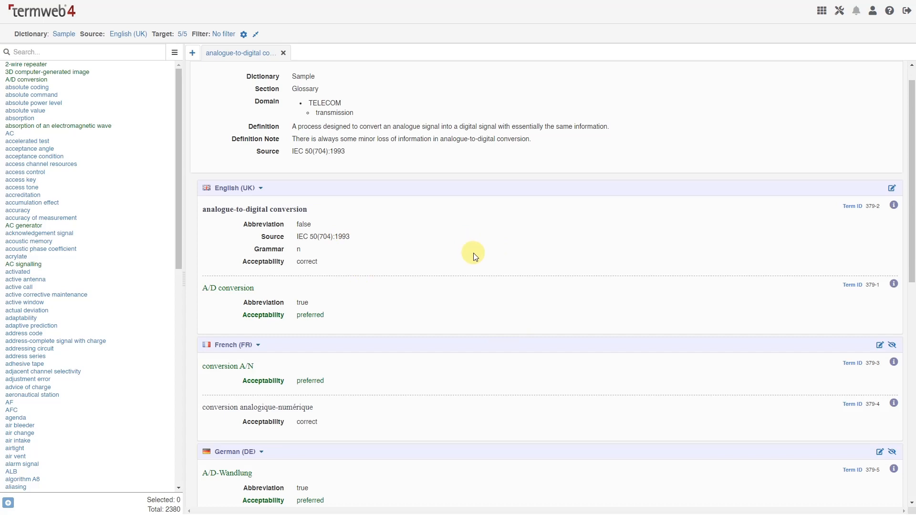
scroll(474, 256, "up", 1)
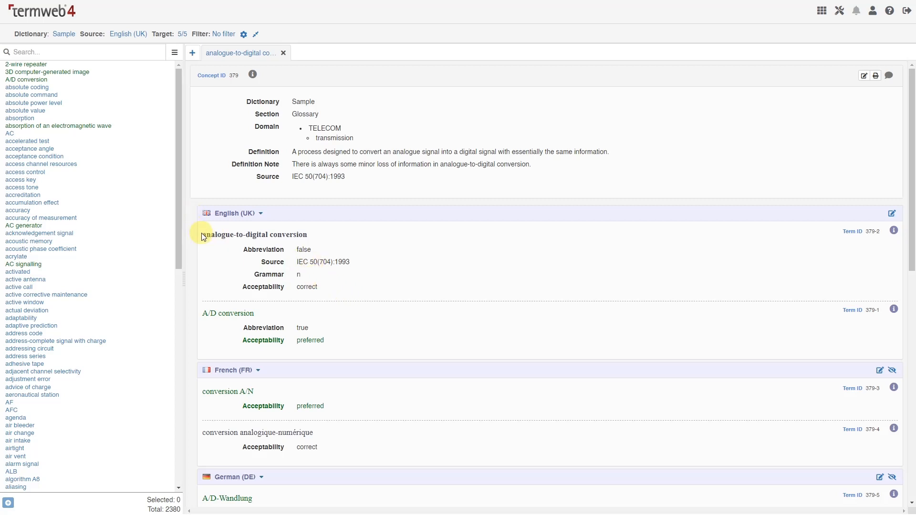
Step: Find analogue-to-digital conversion in the dictionary's term list and open its concept entry
left_click_drag(202, 237, 301, 237)
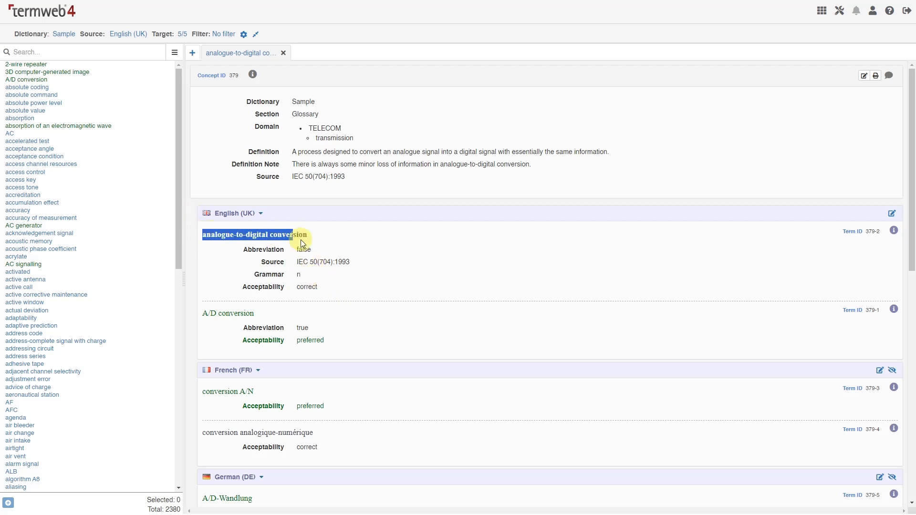
left_click(337, 236)
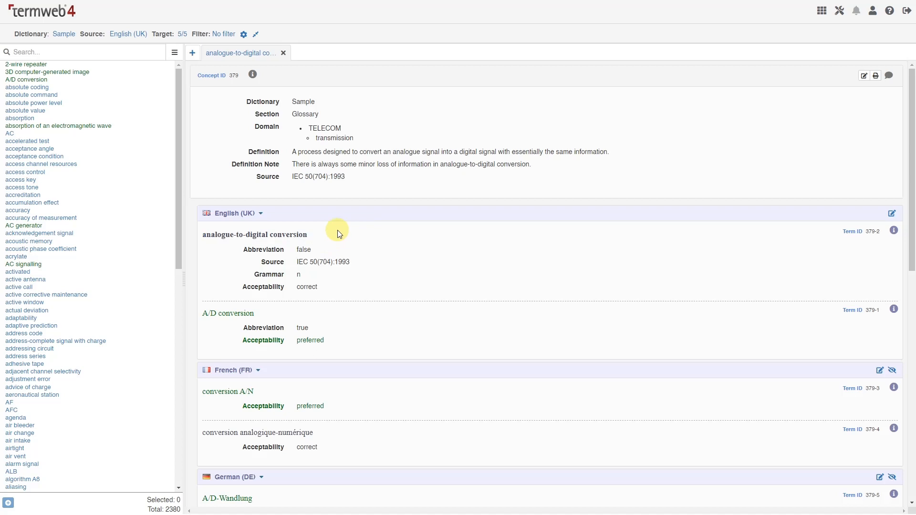
left_click(245, 55)
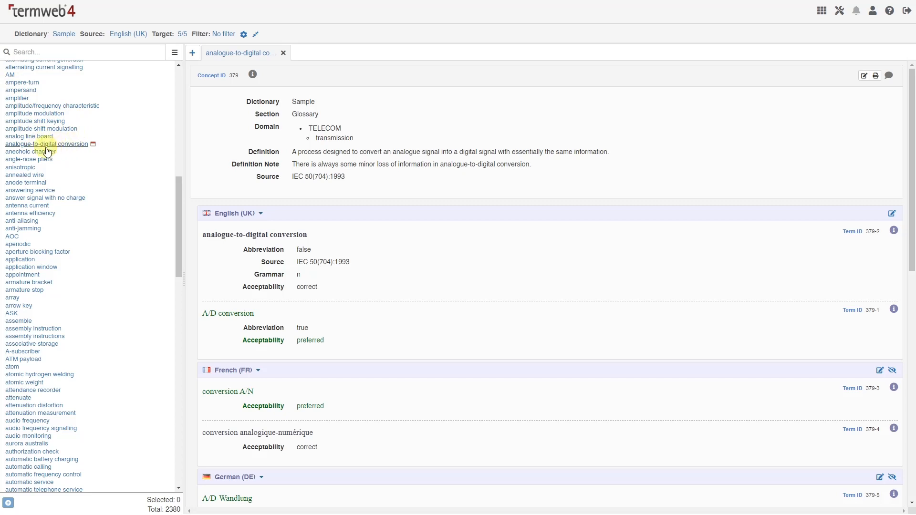
left_click(72, 145)
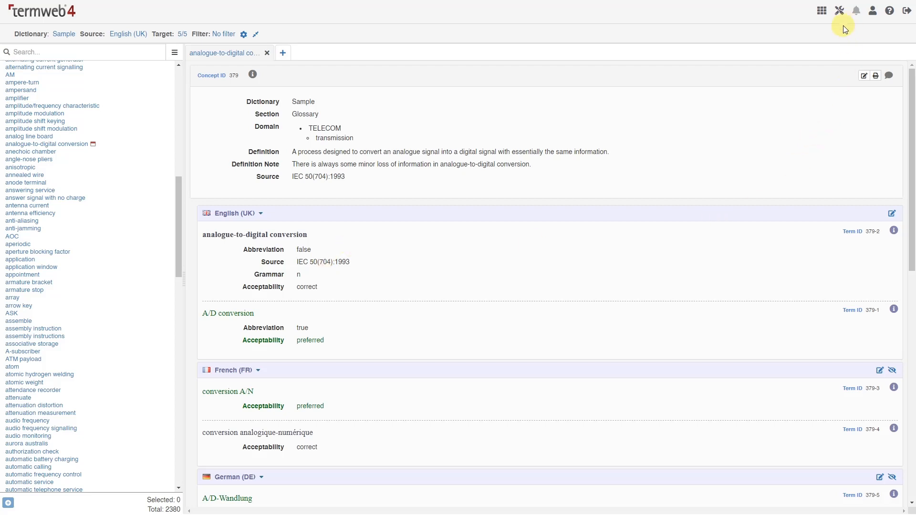
Step: Compare the position of the preferred English term A/D conversion with the term order in the French and German sections
left_click(839, 11)
left_click_drag(242, 345, 242, 344)
left_click_drag(267, 313, 198, 316)
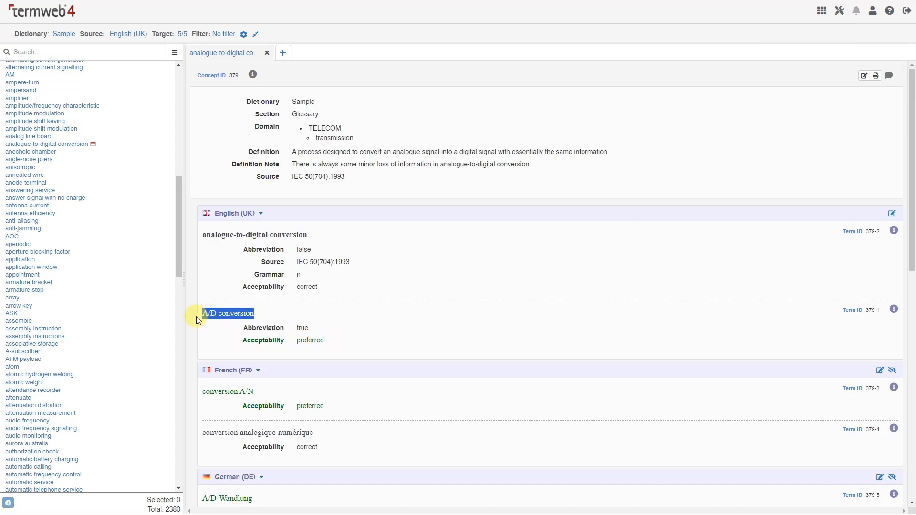
left_click(305, 304)
scroll(321, 364, "down", 5)
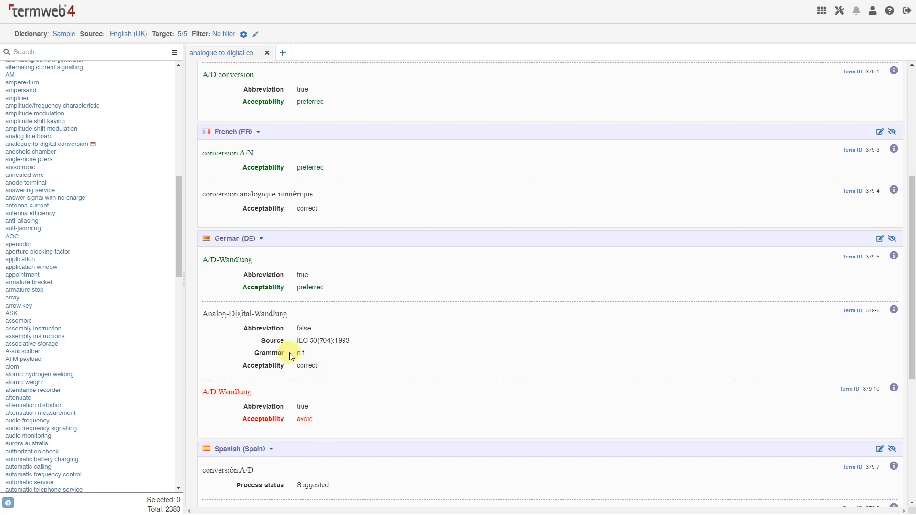
scroll(431, 366, "up", 5)
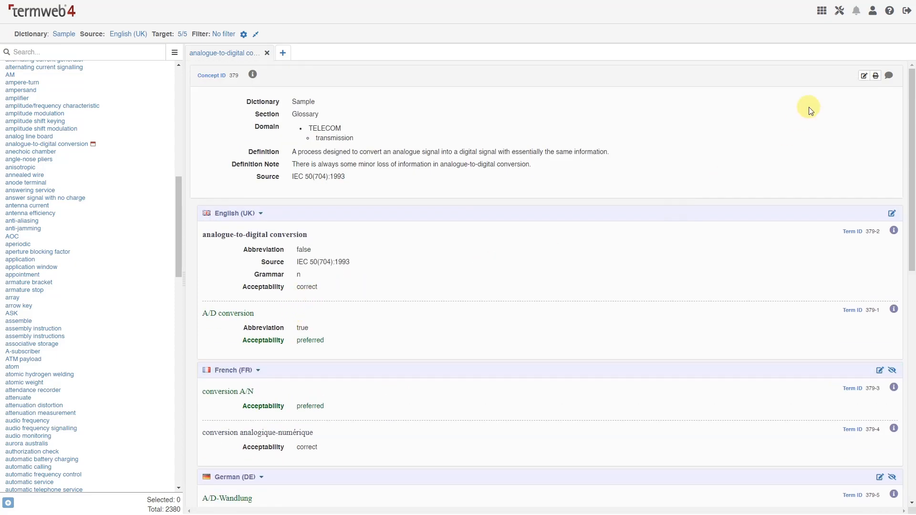
Step: Open the workflows list in the administration area
left_click(839, 10)
left_click(831, 39)
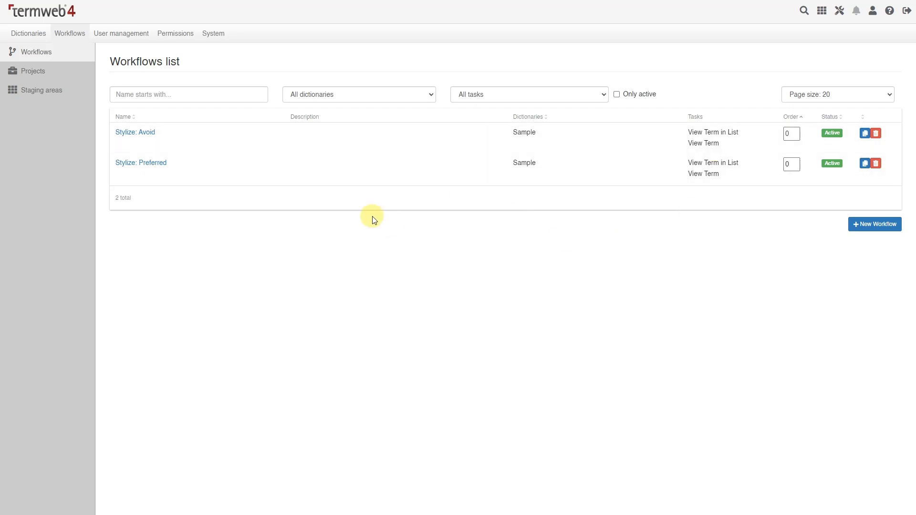
Step: Review the tasks, conditions and pre-functions of the Stylize: Preferred workflow, and close it without changes
left_click(145, 164)
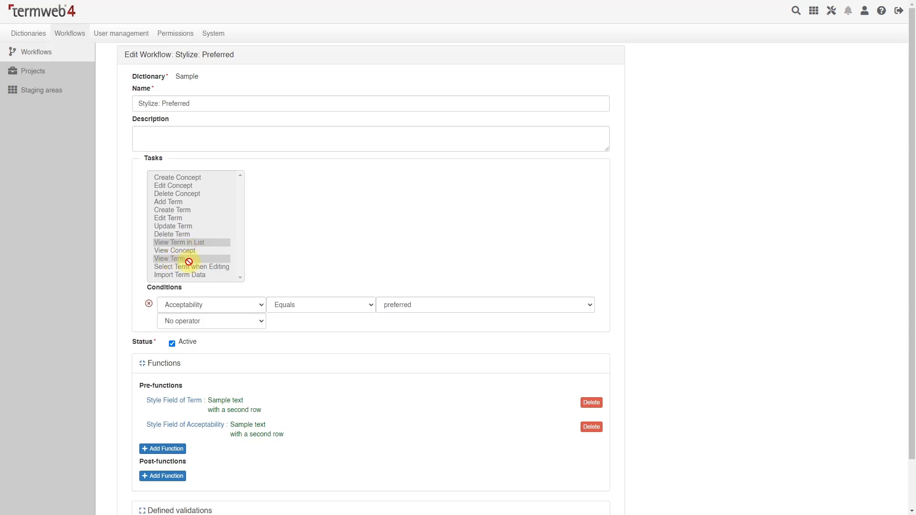
scroll(668, 316, "down", 1)
scroll(668, 316, "down", 2)
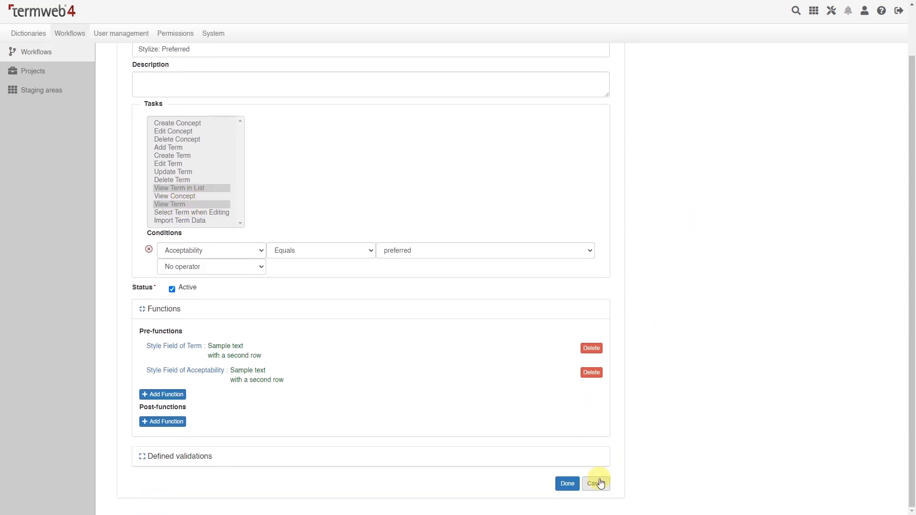
left_click(596, 480)
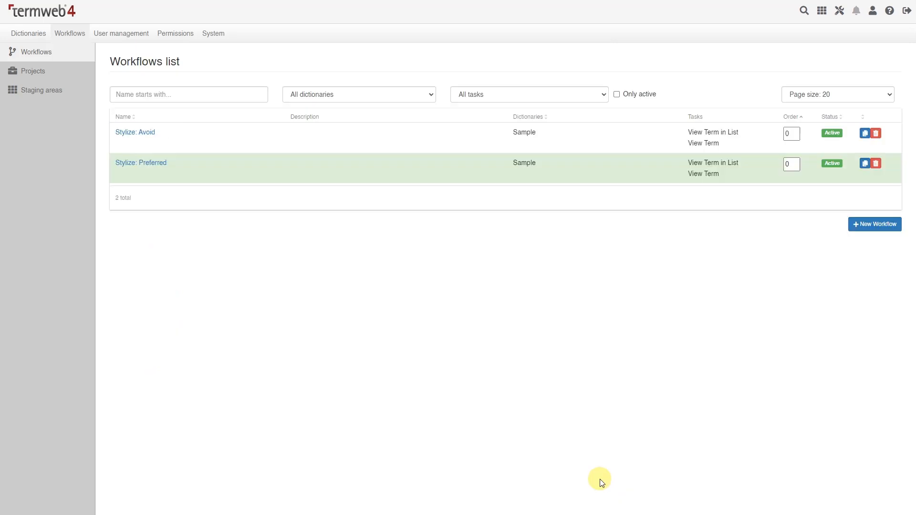
Step: Start a new Sample dictionary workflow named "Sorting: By Acceptability", described as "Sorting terms by acceptability.", for the View Concept task
left_click(878, 226)
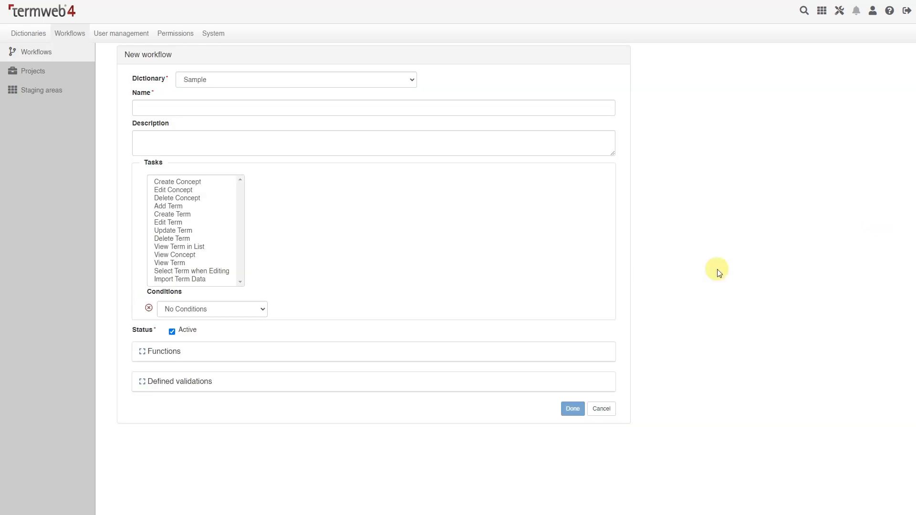
left_click(243, 115)
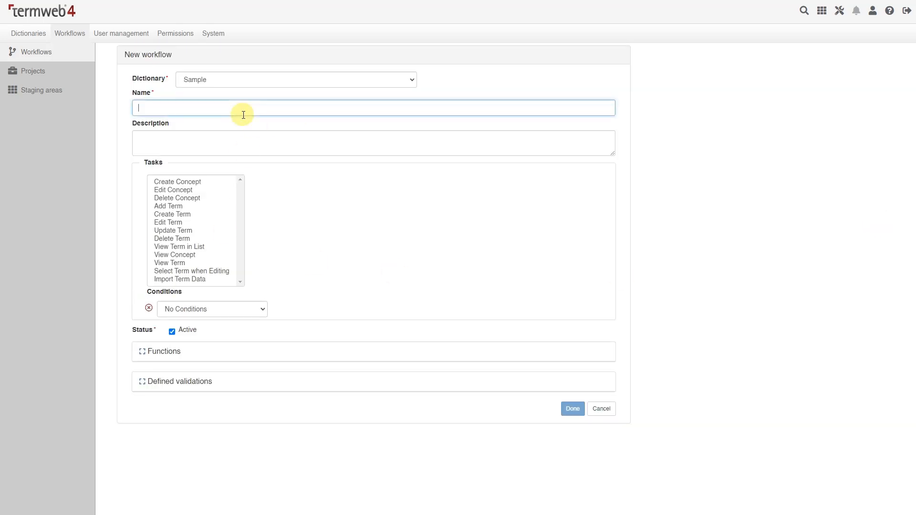
type("Sorting: By Acceptability")
key("Tab")
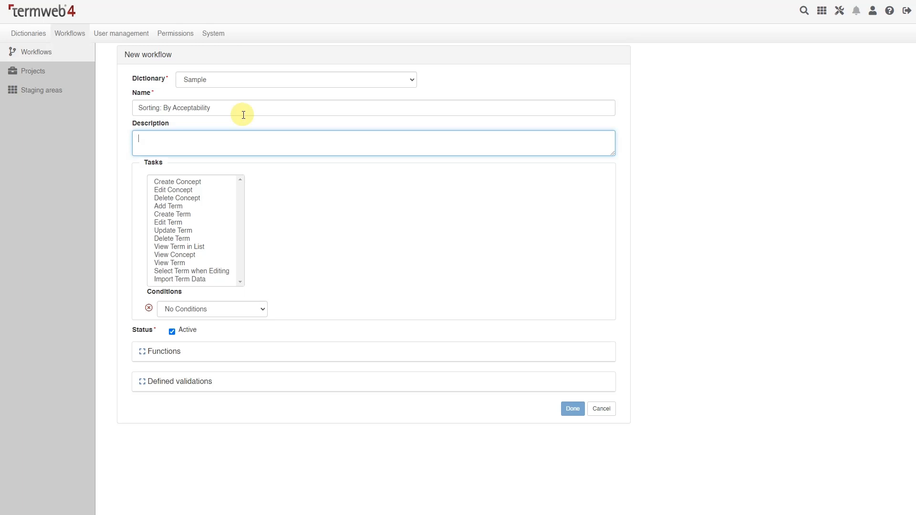
type("Sorting terms by acceptability.")
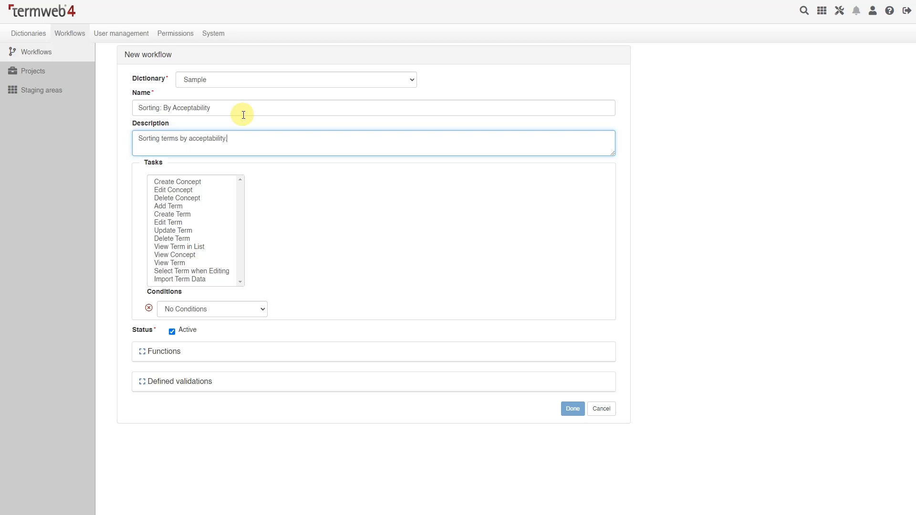
left_click(375, 213)
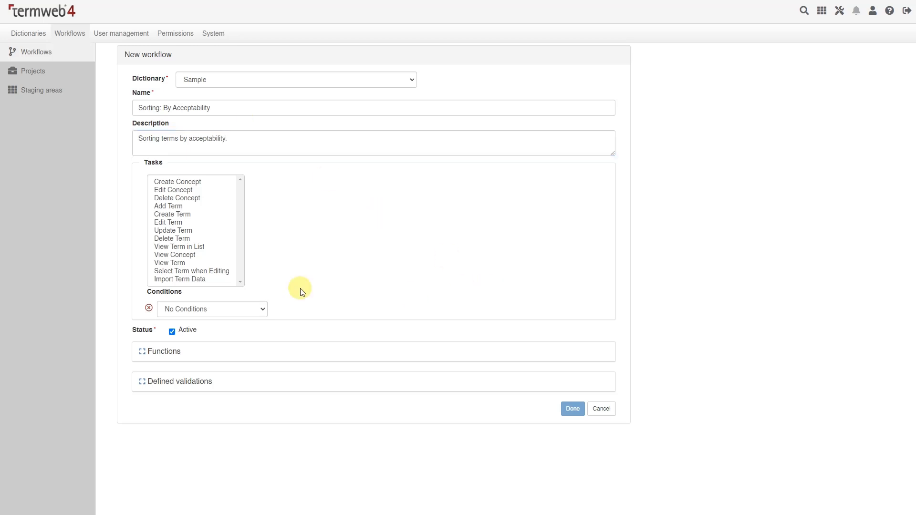
left_click(186, 256)
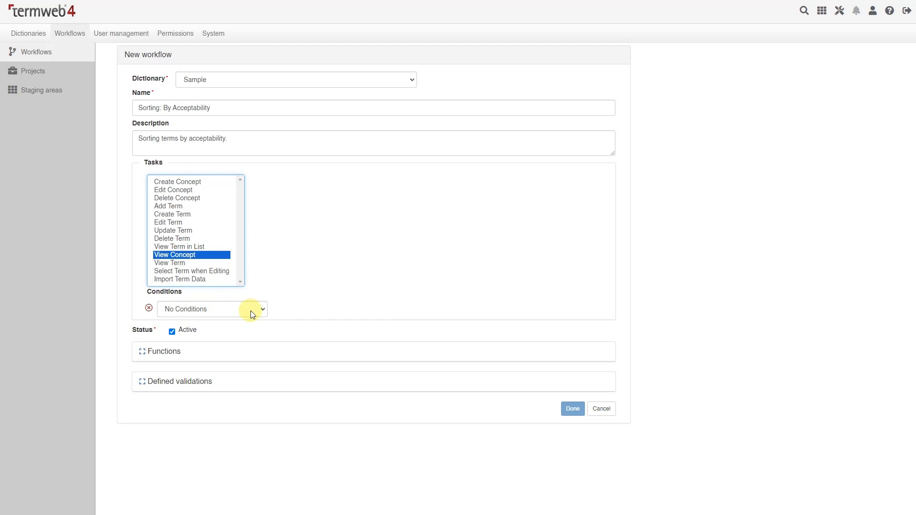
Step: Add a Sort Terms pre-function to the new workflow, using Acceptability as the field to sort by
left_click(224, 352)
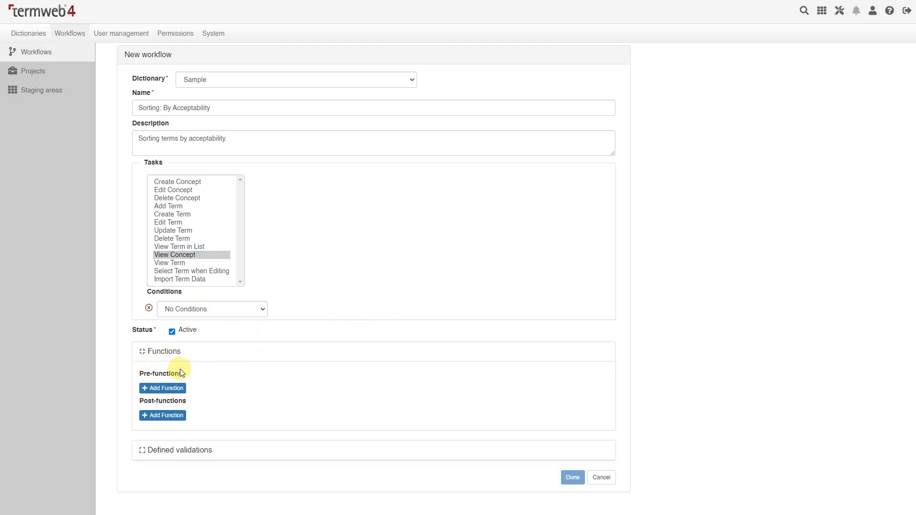
left_click(164, 389)
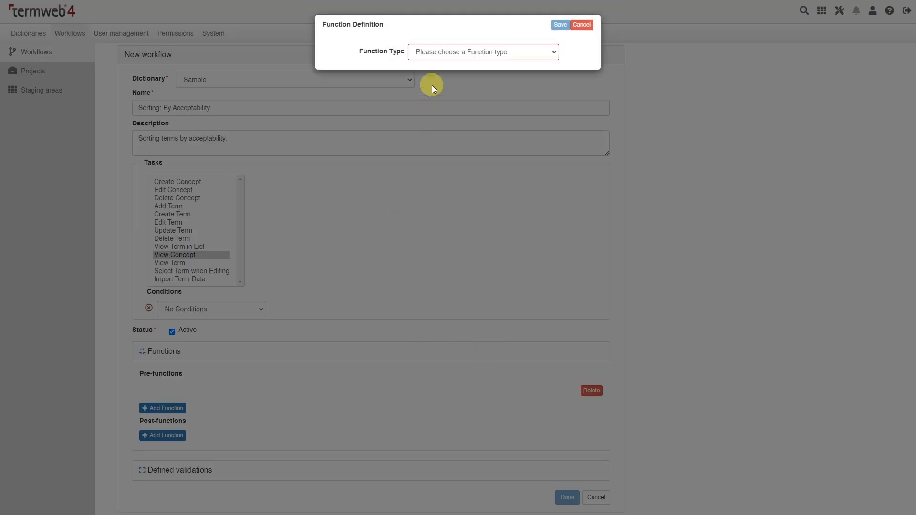
left_click(458, 53)
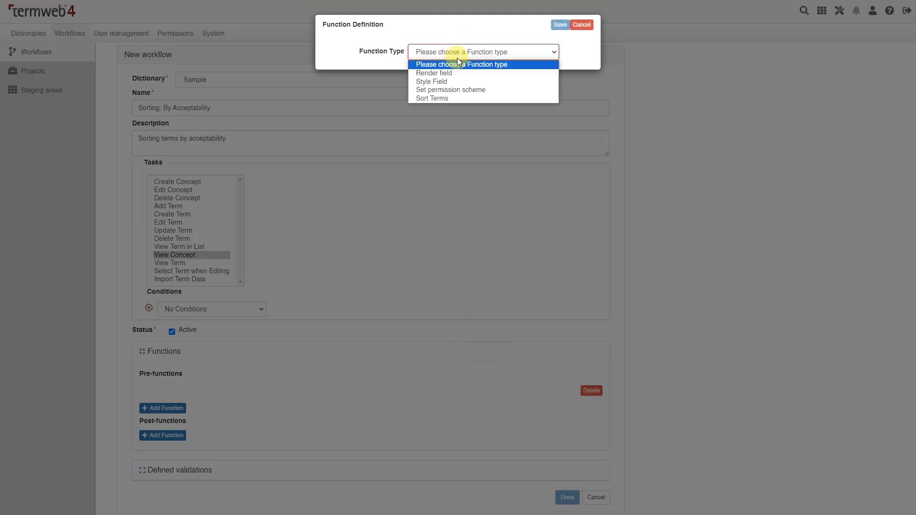
left_click(456, 98)
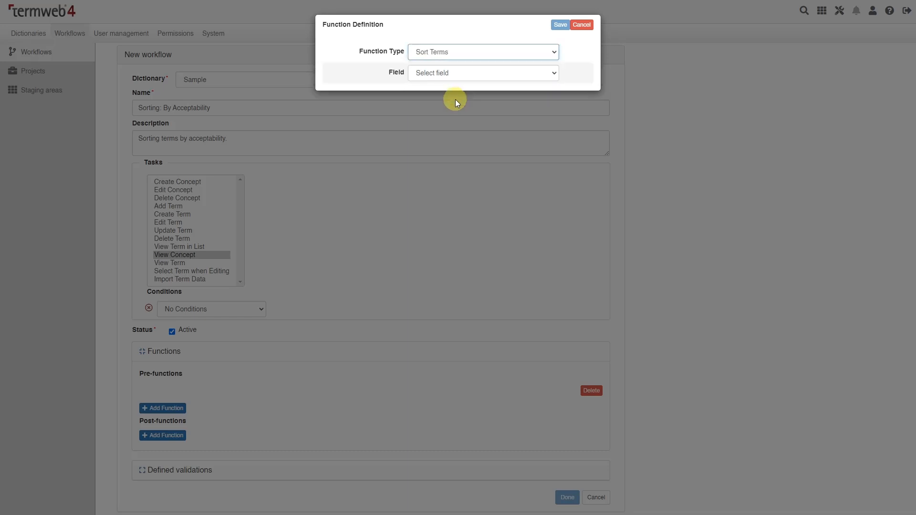
left_click(448, 72)
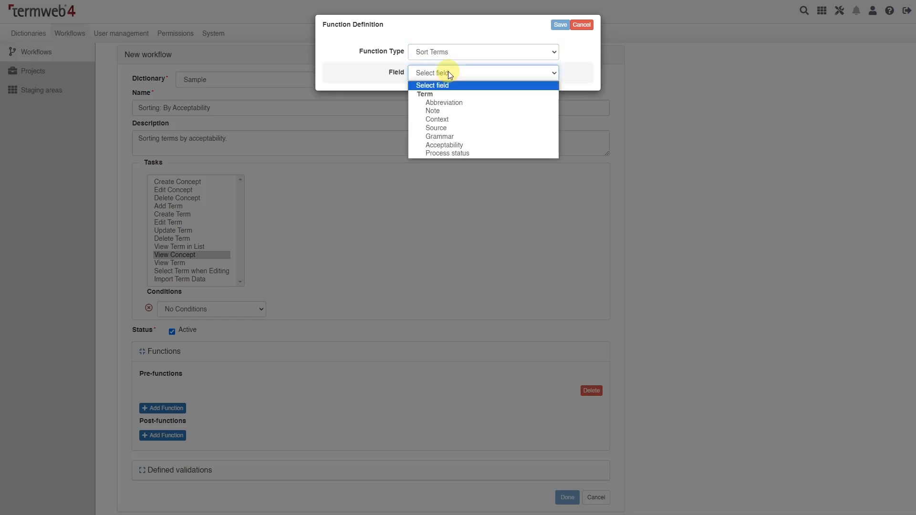
left_click(453, 146)
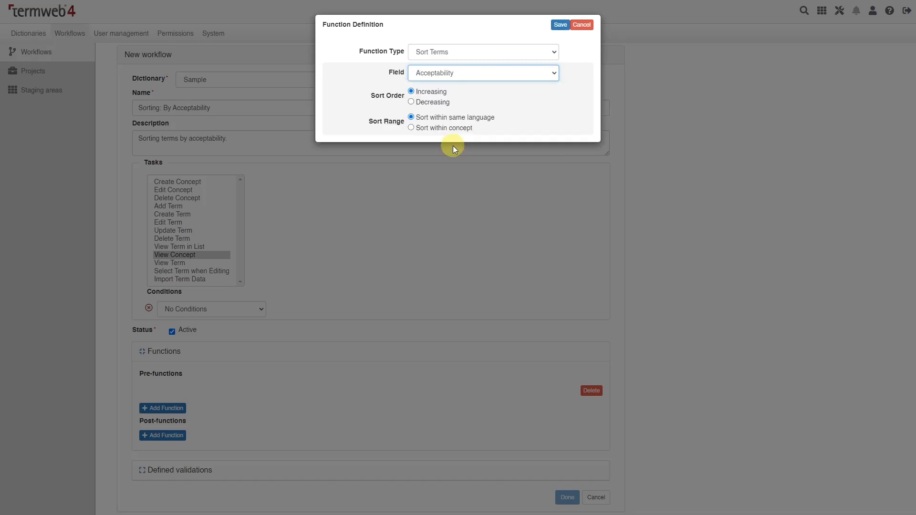
Step: Set the function's sort order to Increasing within the same language, and save both the function and the workflow
left_click(411, 102)
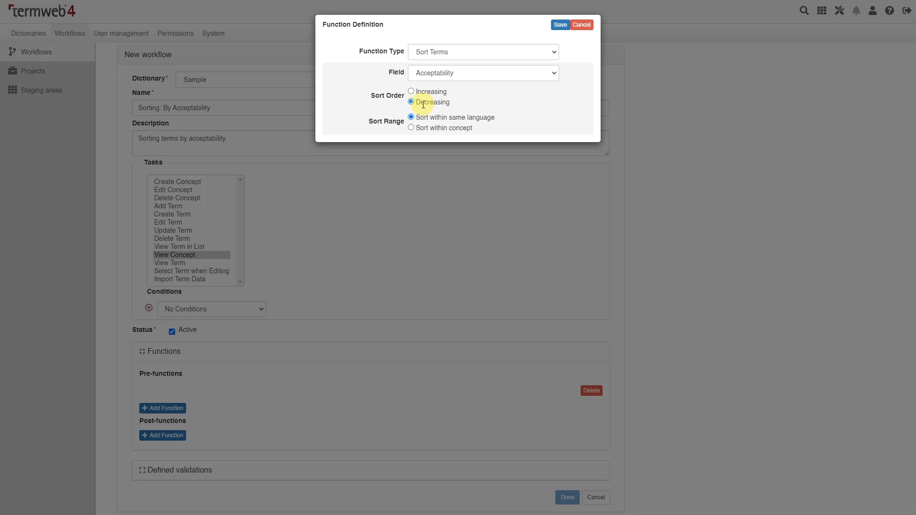
left_click(411, 91)
left_click(560, 28)
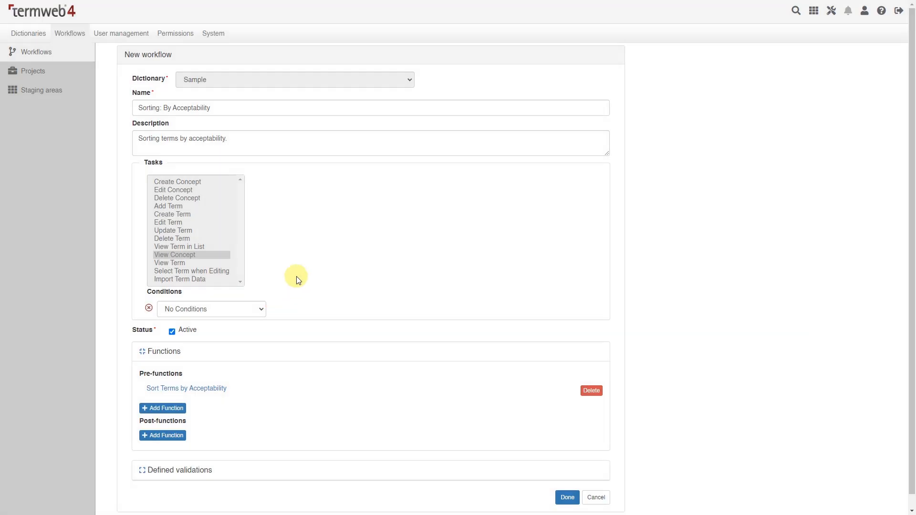
scroll(267, 305, "down", 1)
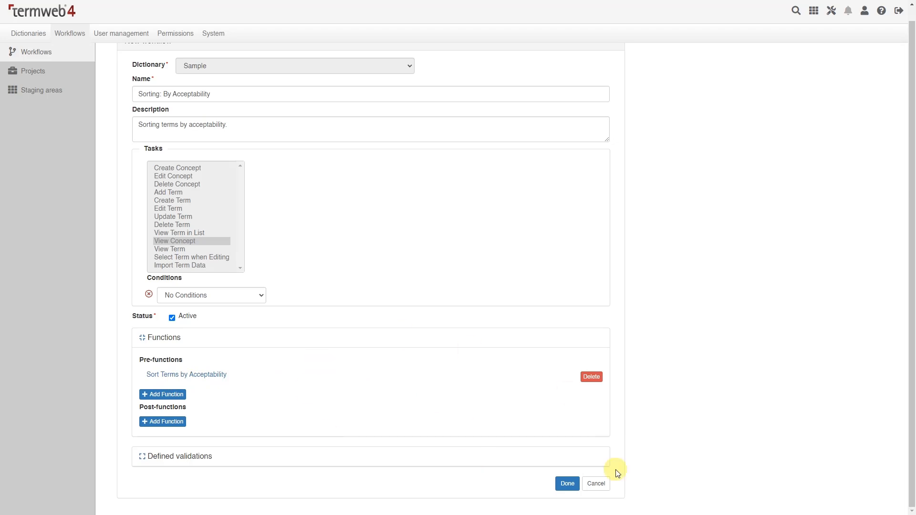
left_click(566, 484)
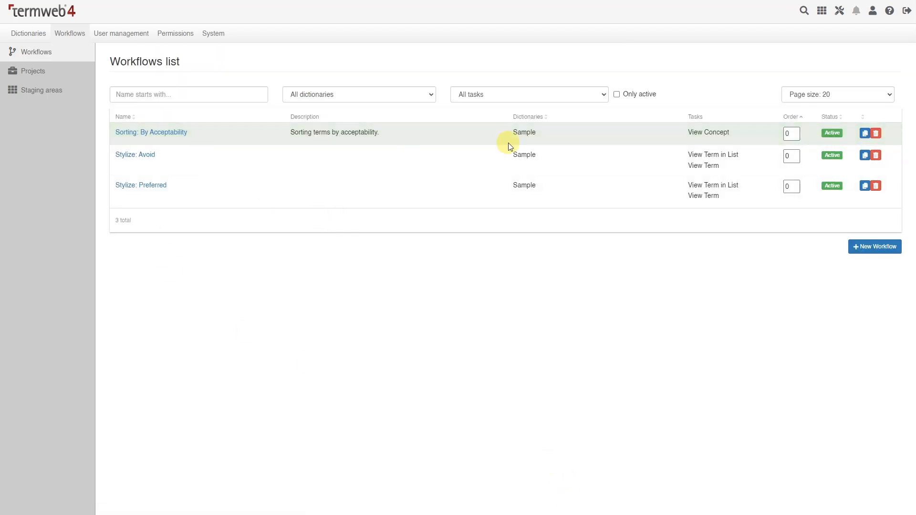
Step: Examine the term order by acceptability in every language section of the analogue-to-digital conversion concept
left_click(803, 10)
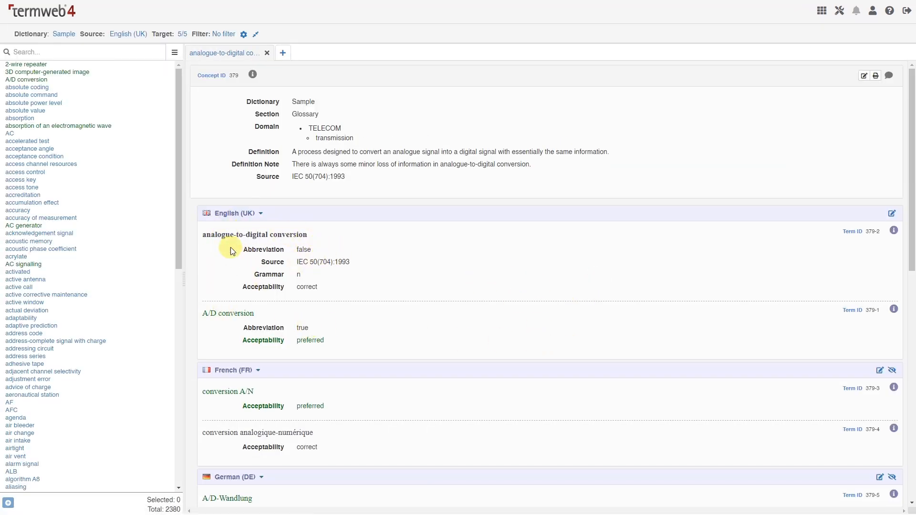
scroll(324, 248, "down", 3)
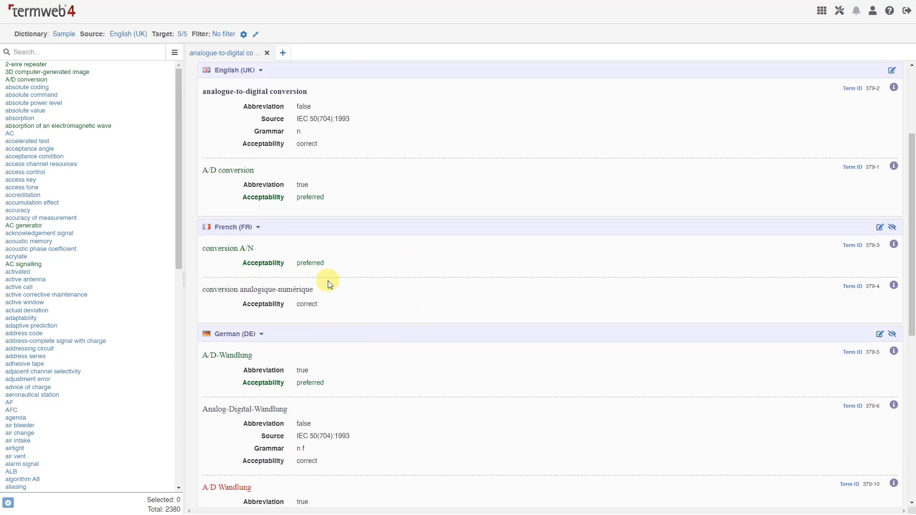
scroll(327, 284, "down", 3)
scroll(351, 285, "down", 1)
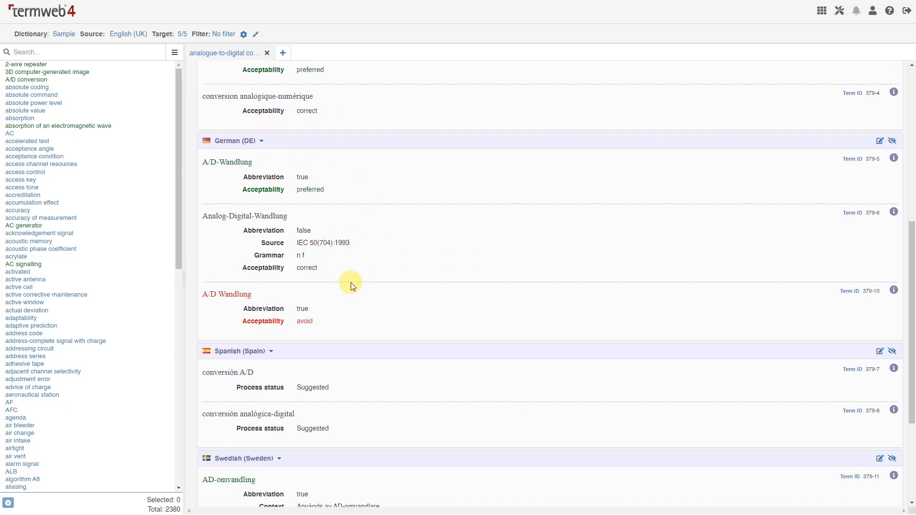
scroll(352, 285, "down", 3)
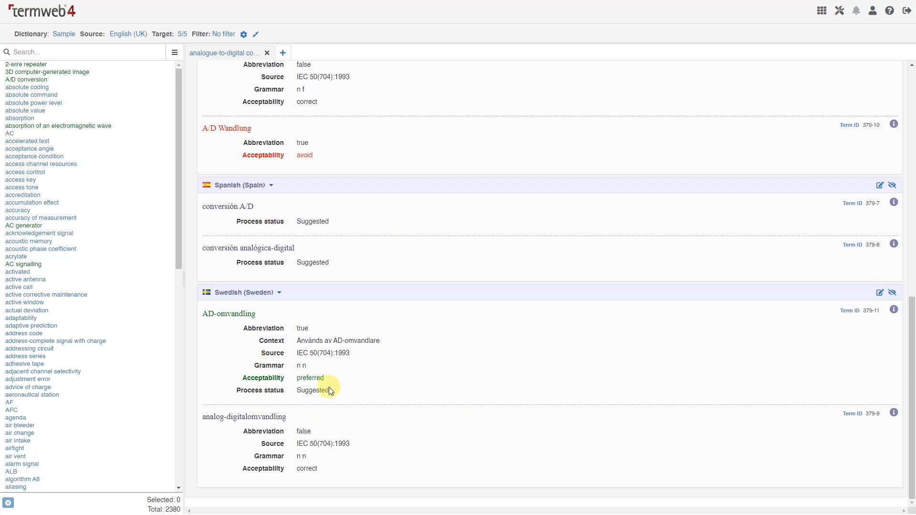
left_click_drag(339, 376, 229, 376)
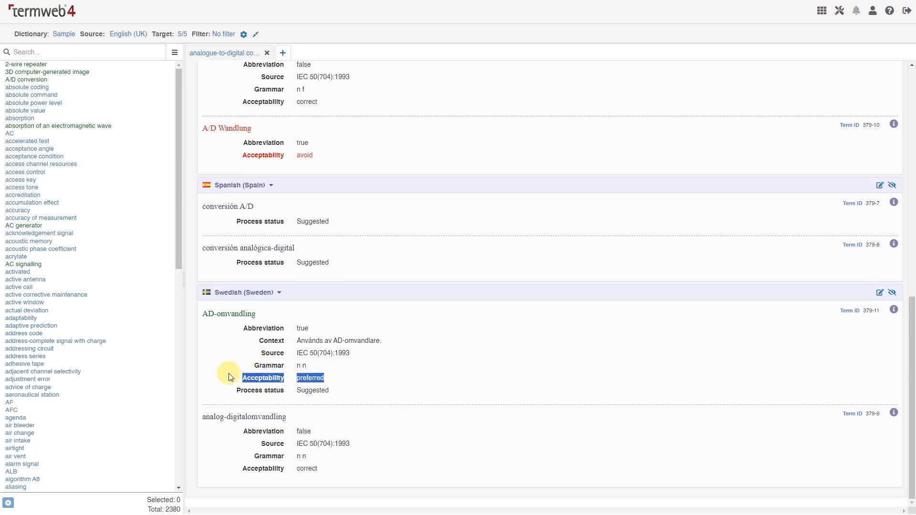
left_click(412, 376)
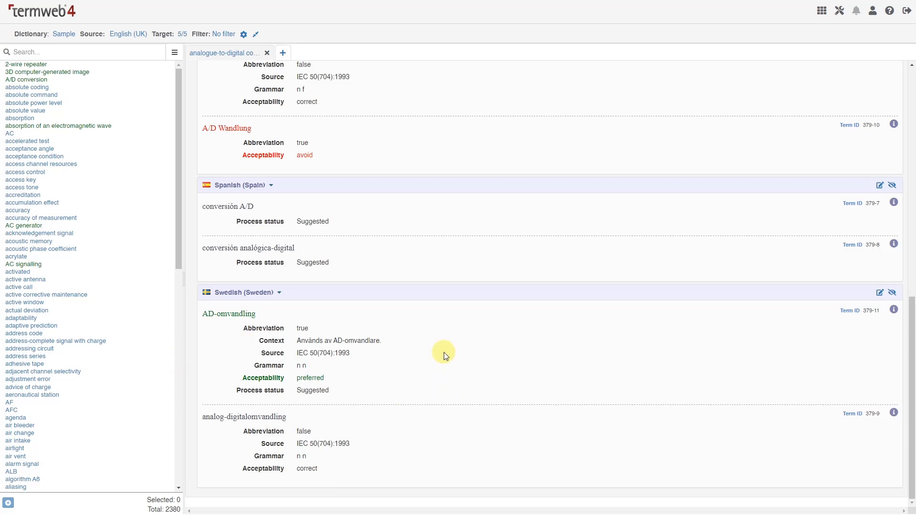
scroll(465, 348, "up", 6)
scroll(433, 364, "up", 3)
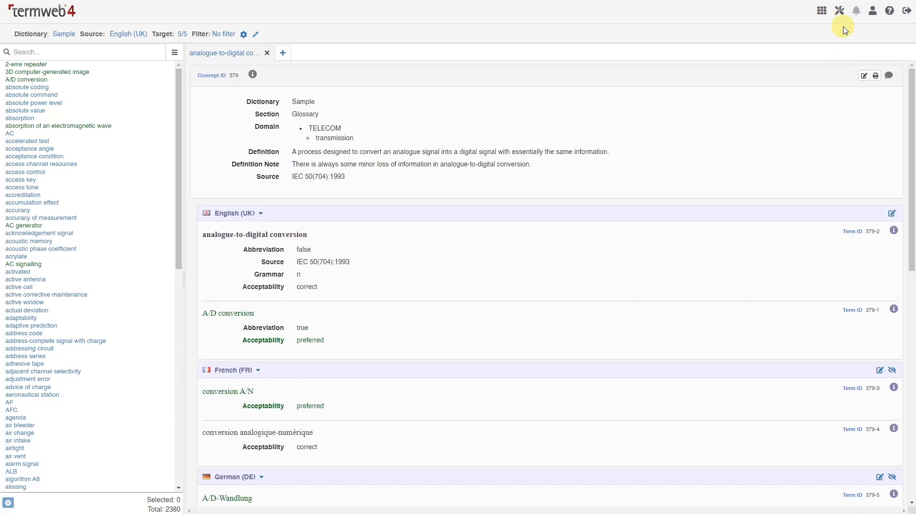
Step: Change the Sorting: By Acceptability workflow's Sort Terms pre-function to Decreasing order and save the workflow
left_click(839, 10)
left_click(833, 41)
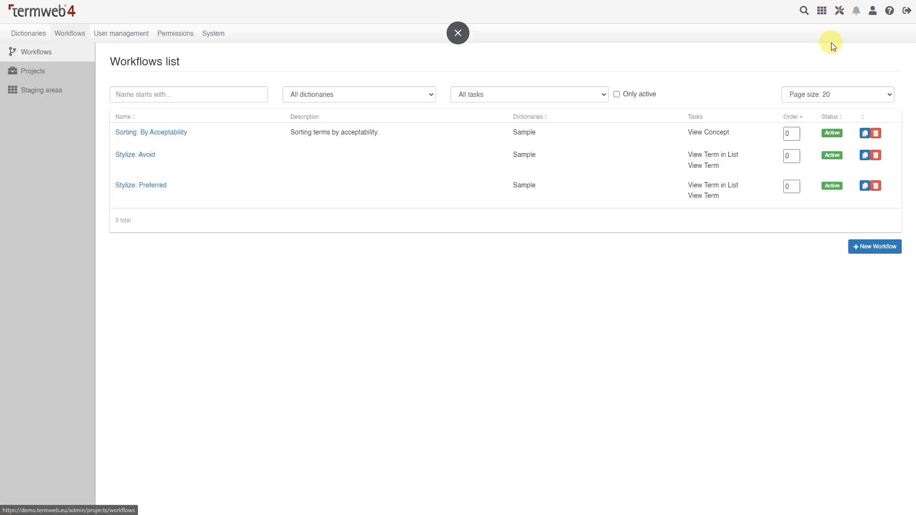
left_click(156, 134)
left_click(215, 384)
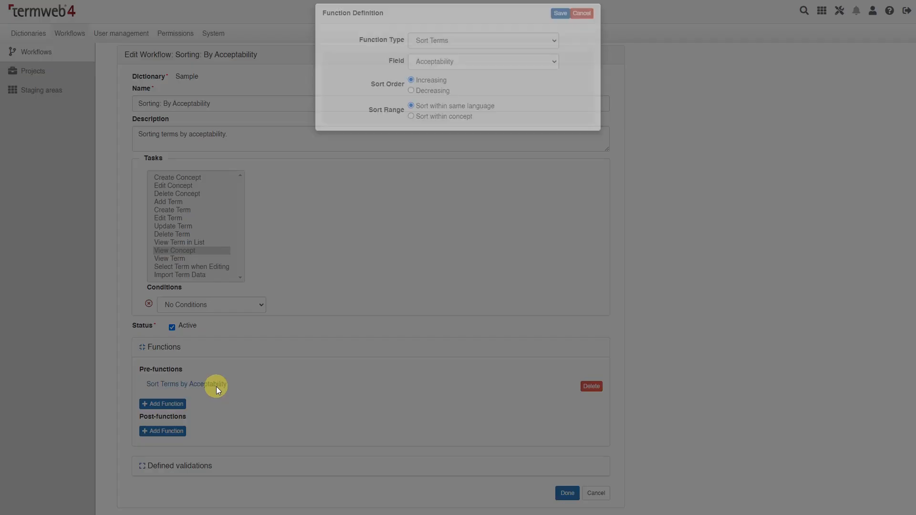
left_click(413, 103)
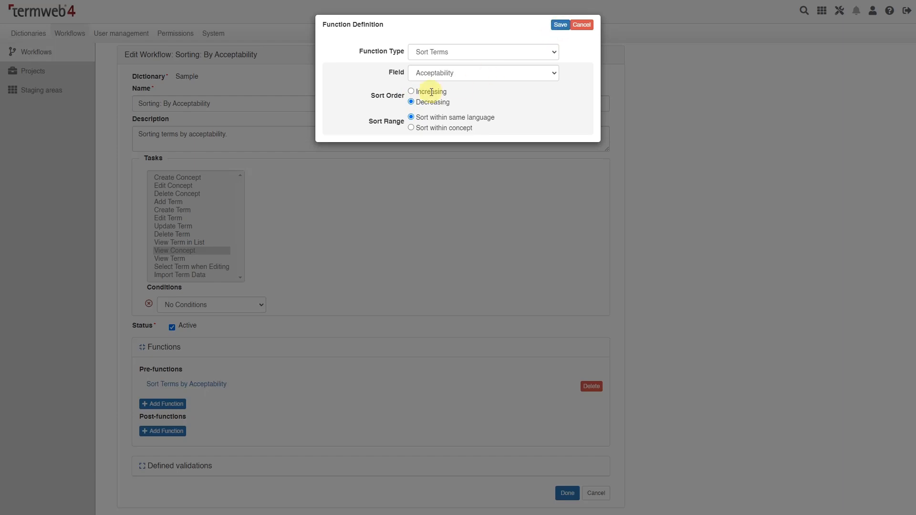
left_click(560, 25)
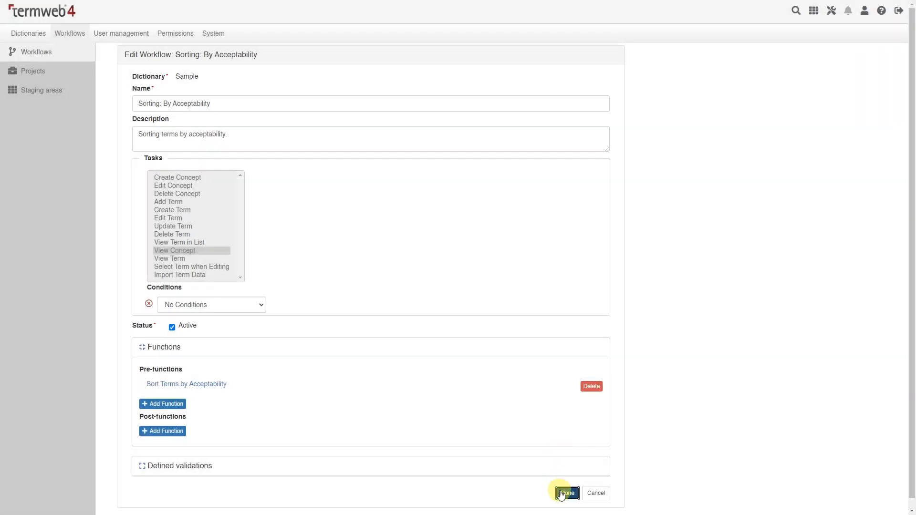
left_click(567, 493)
Step: Check the term order in the French, German, Spanish and Swedish sections of the analogue-to-digital conversion concept
left_click(804, 10)
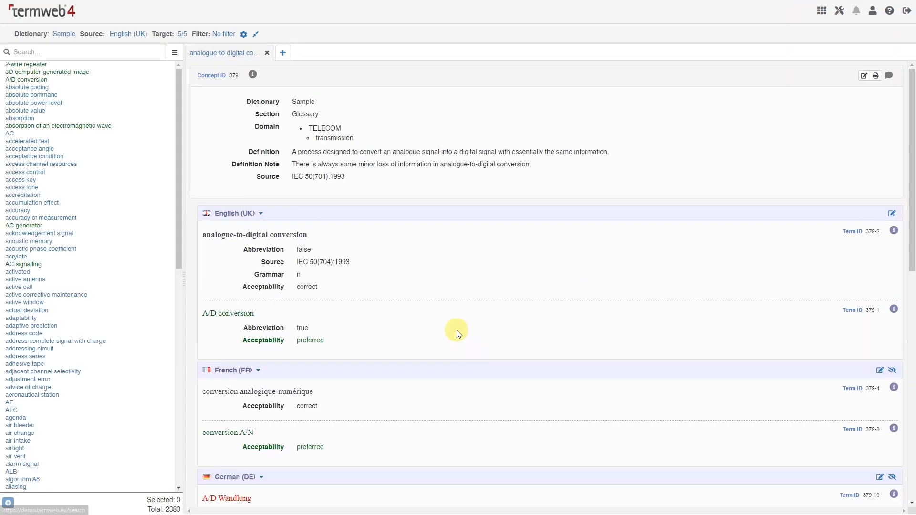
scroll(364, 299, "down", 6)
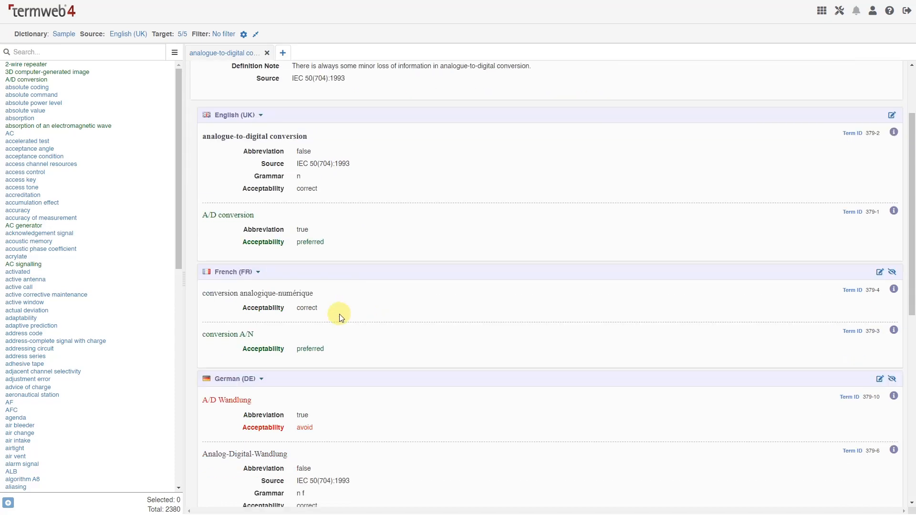
scroll(405, 337, "down", 2)
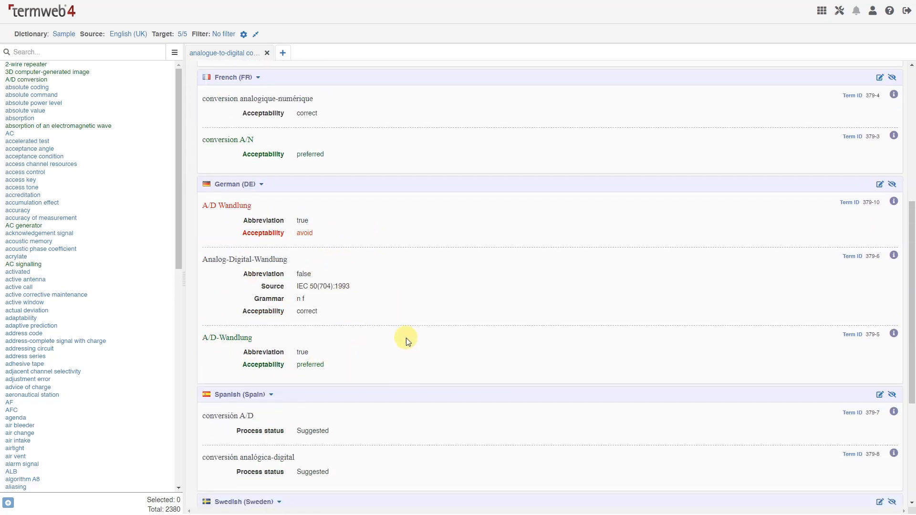
scroll(408, 291, "down", 3)
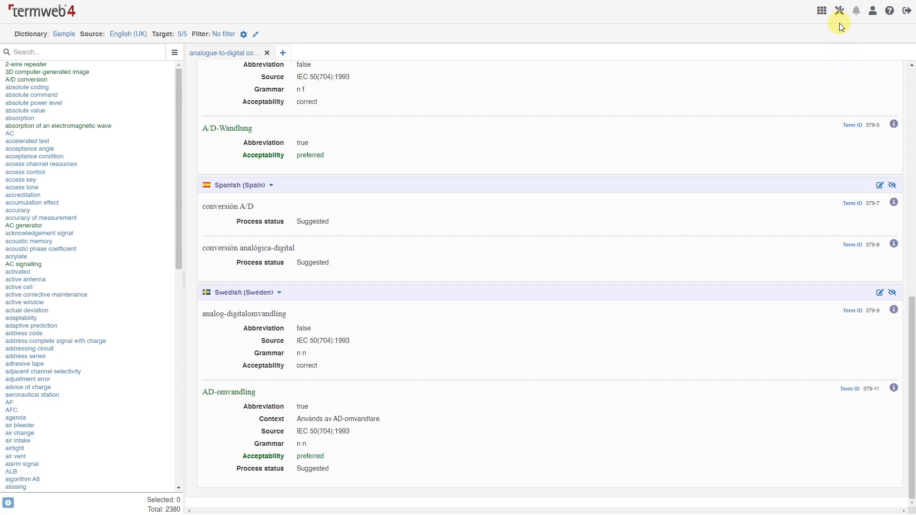
Step: Set the order of the Sorting: By Acceptability workflow to 5 in the workflows list, and return to the concept view
left_click(839, 11)
left_click(801, 42)
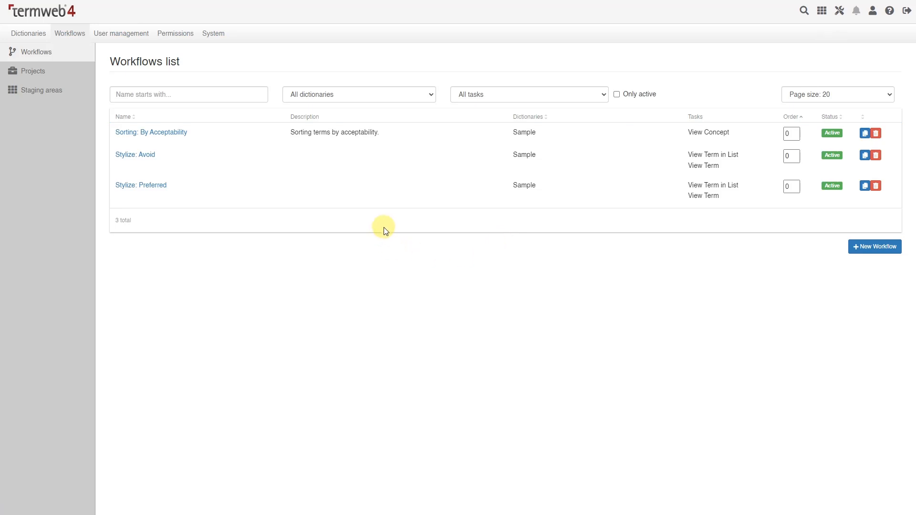
left_click(796, 132)
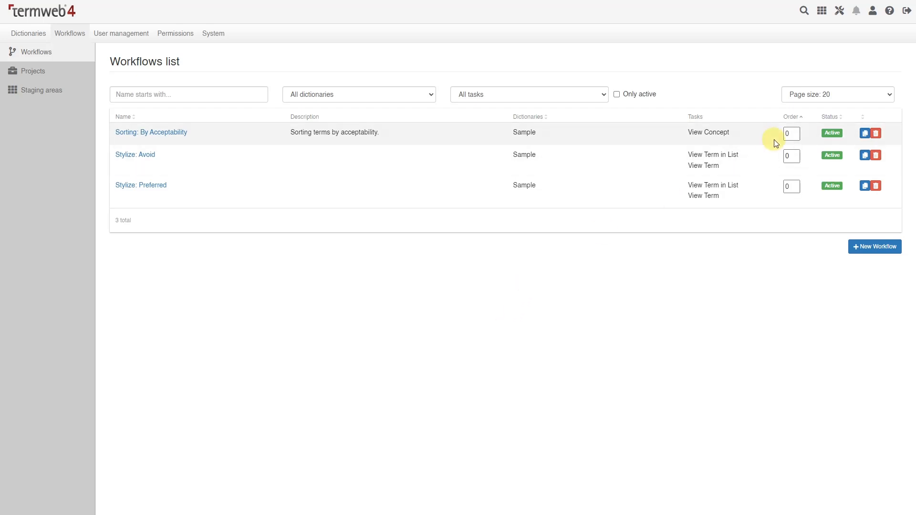
left_click(795, 131)
left_click(796, 132)
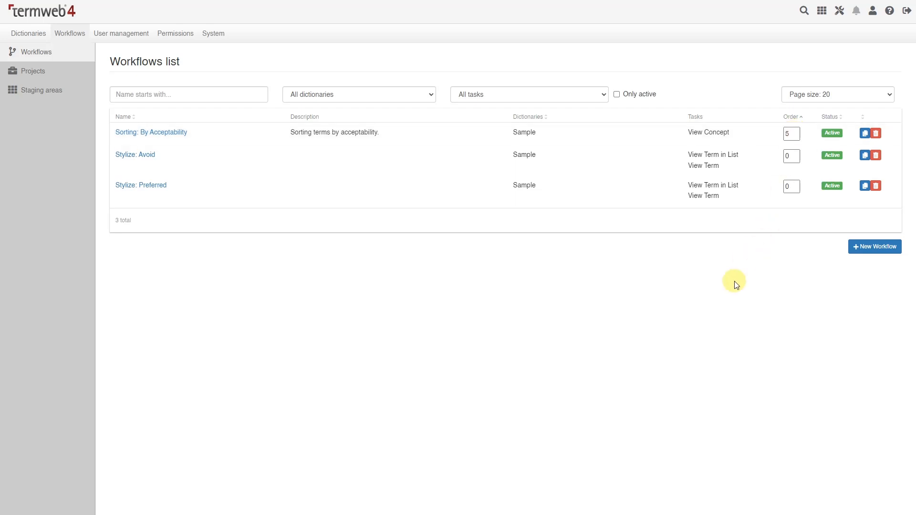
left_click(804, 11)
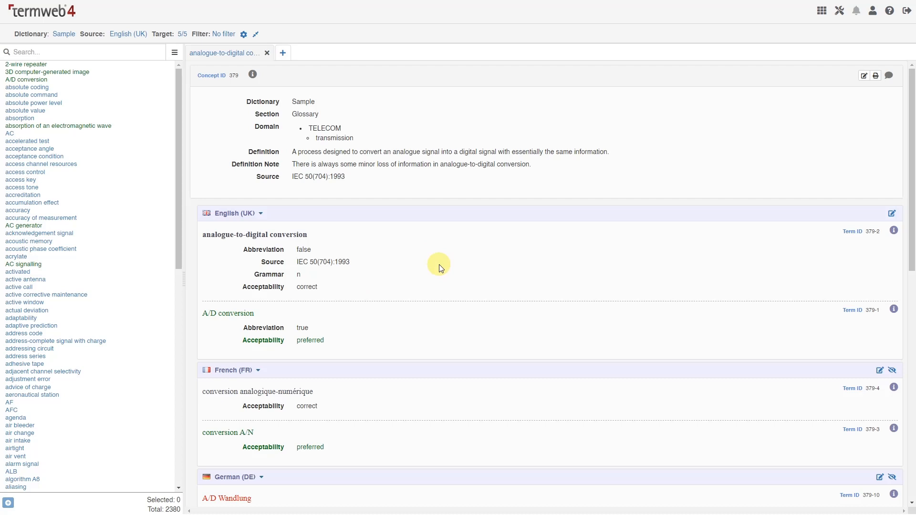